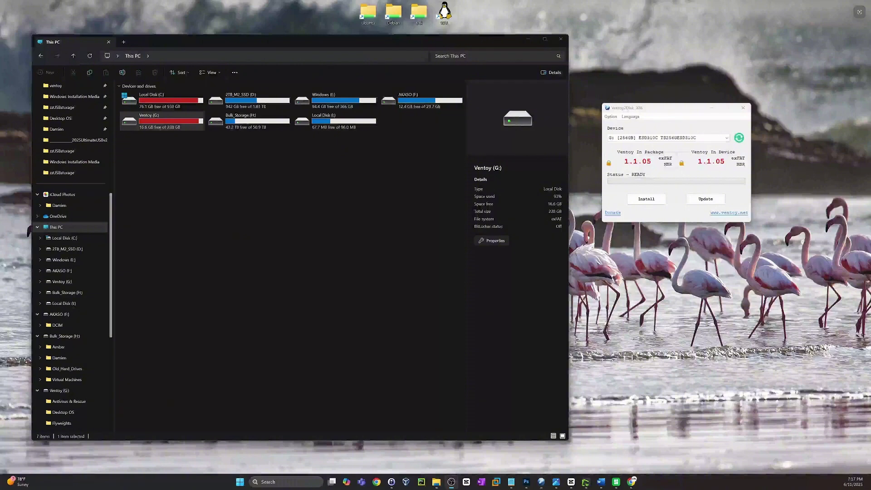
Step: Open the Ventoy (G:) drive and select all 17 items, sixteen folders plus VentoyPlugson.log
left_click(163, 261)
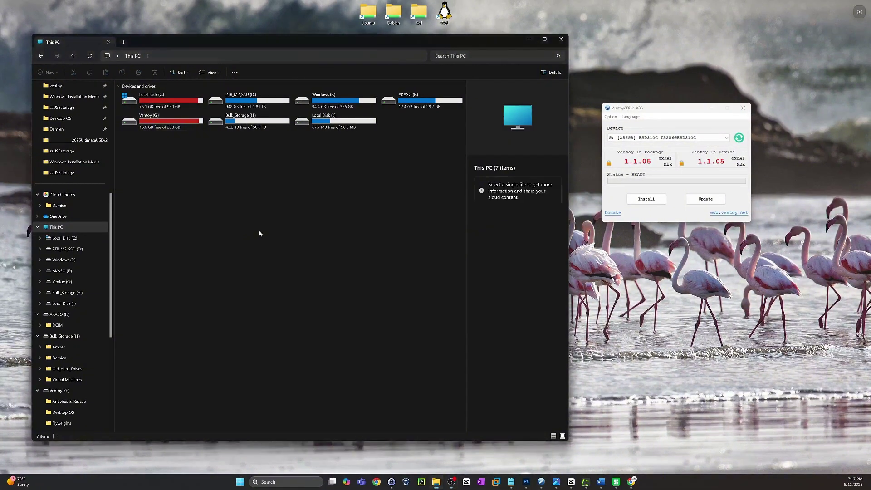
double_click(152, 124)
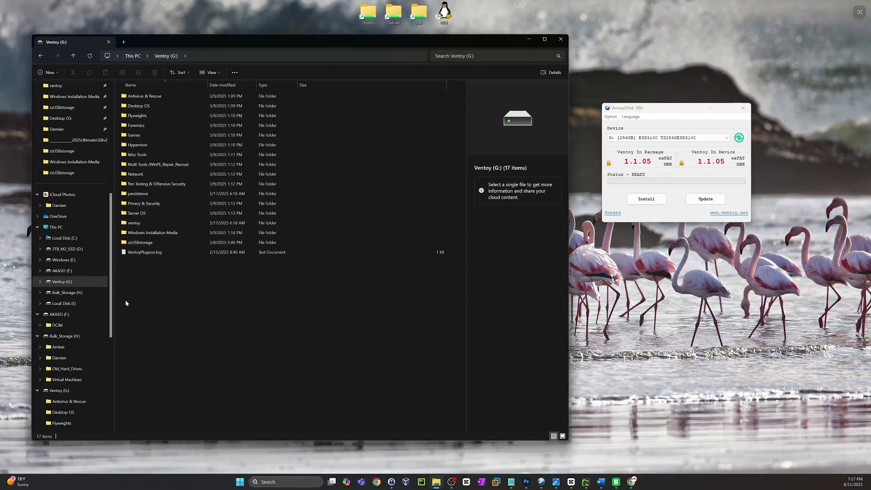
left_click_drag(642, 111, 629, 111)
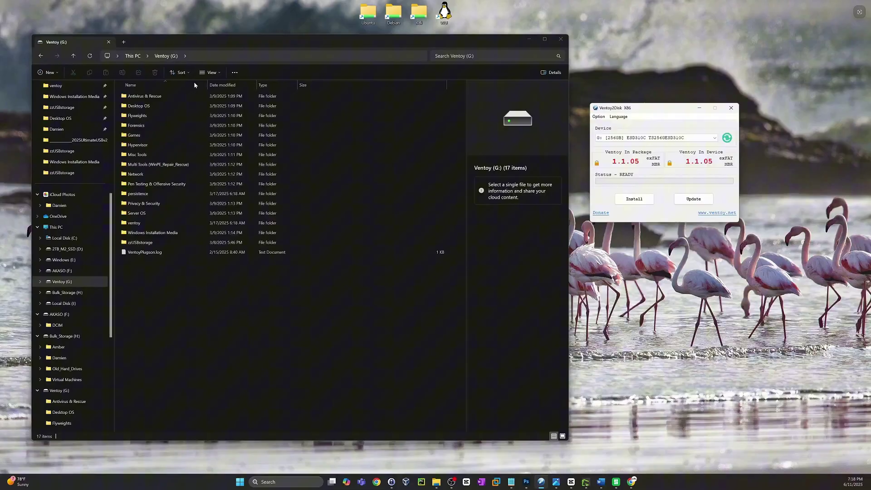
left_click_drag(326, 332, 122, 93)
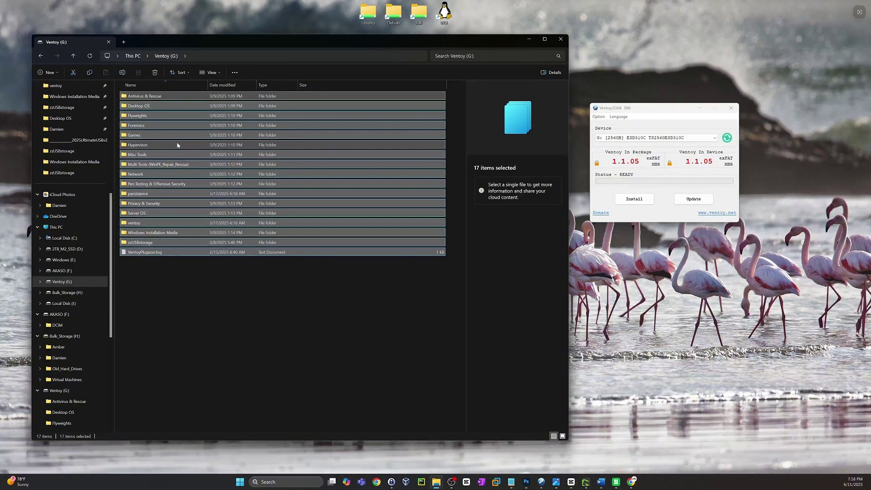
Step: Create and open a new folder named _______BackupUV2 on the 2TB_M2_SSD (D:) drive
left_click(132, 55)
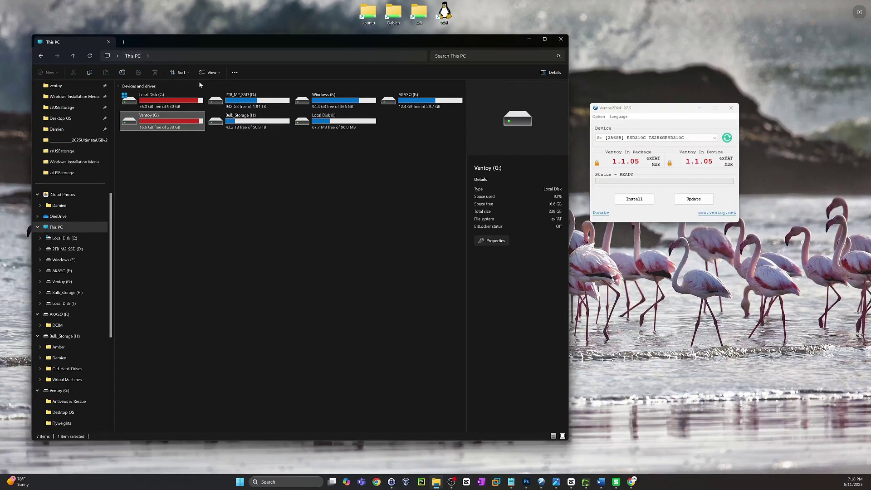
double_click(247, 100)
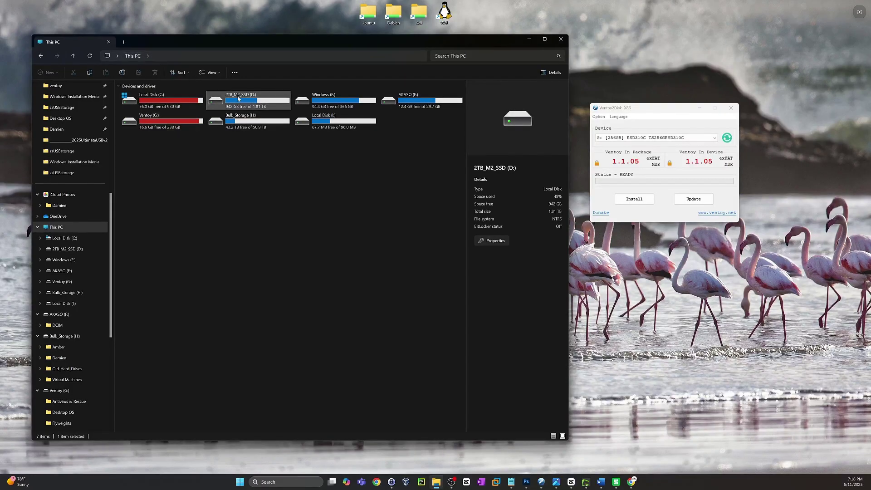
right_click(446, 187)
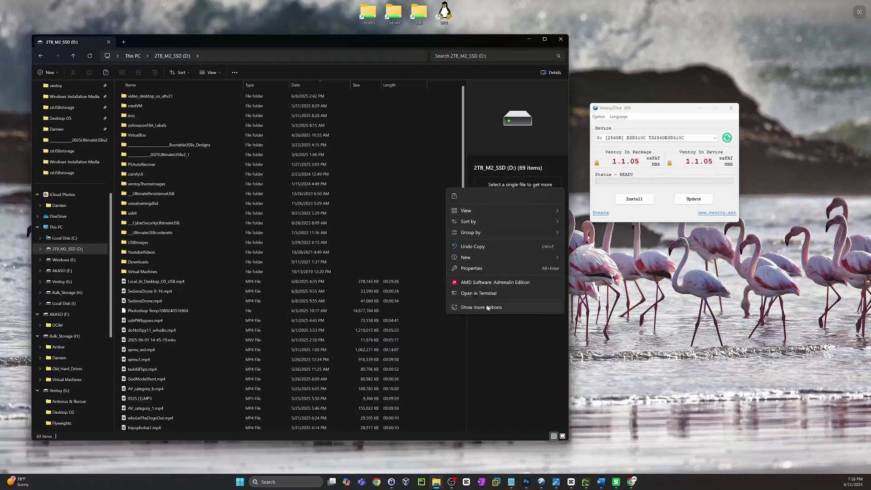
left_click(579, 259)
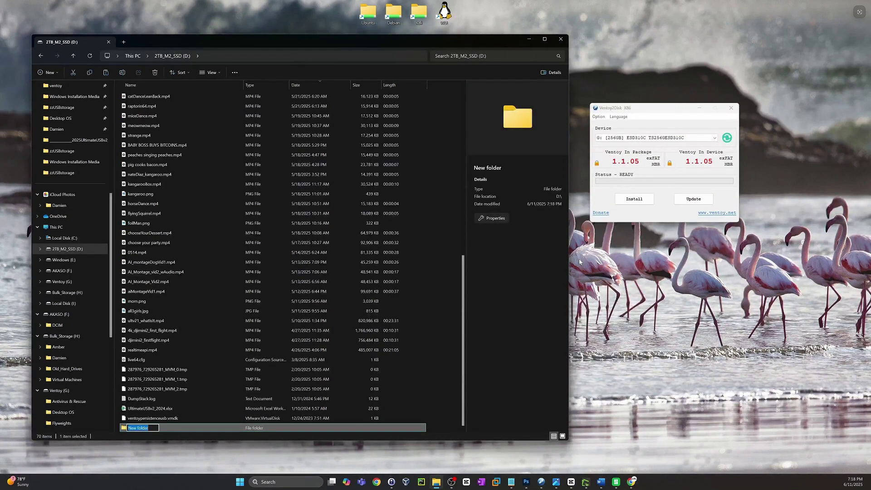
type("_______")
type("Backup")
type("USB")
key("BackSpace")
type("2")
key("Return")
key("Return")
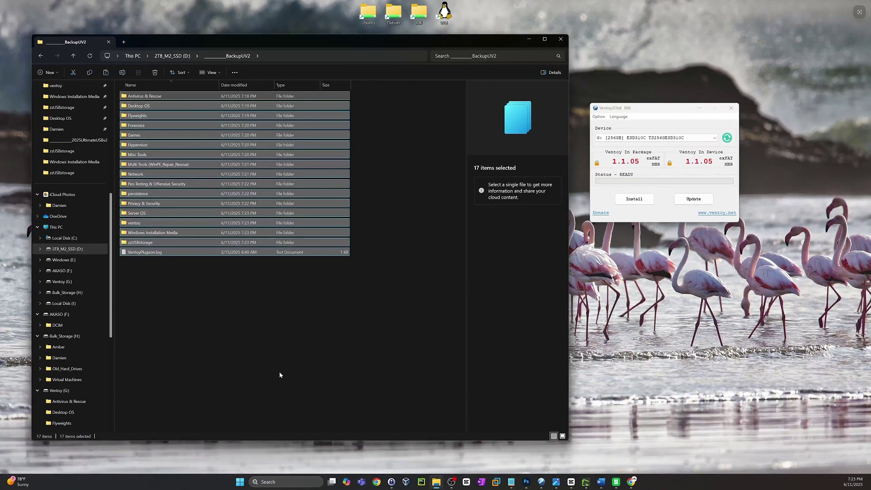
Step: Set the Ventoy2Disk partition style option to GPT
left_click(388, 343)
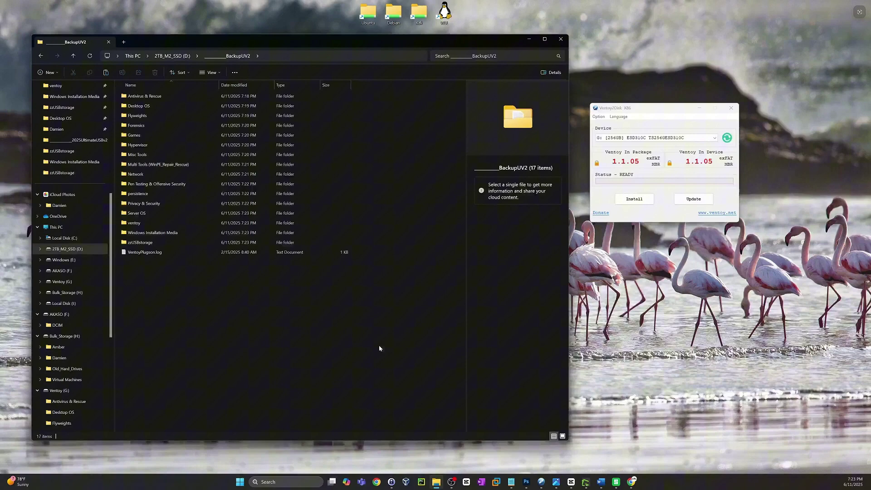
left_click_drag(653, 108, 356, 164)
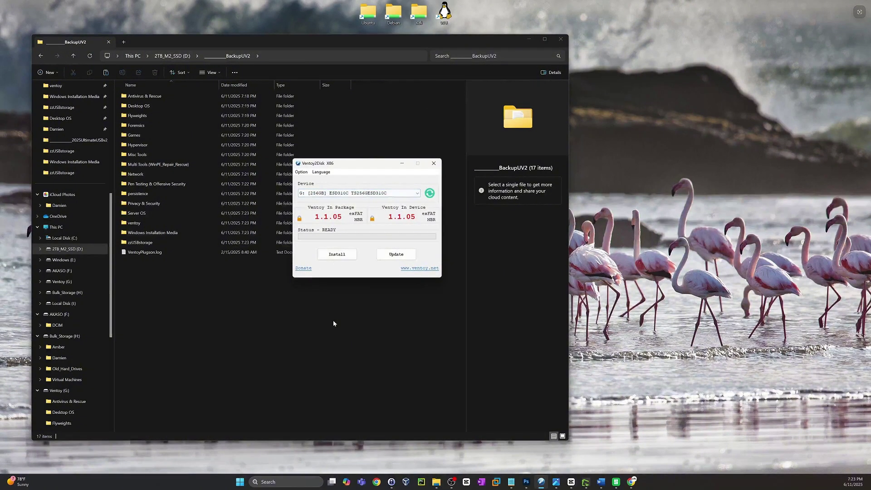
left_click(302, 173)
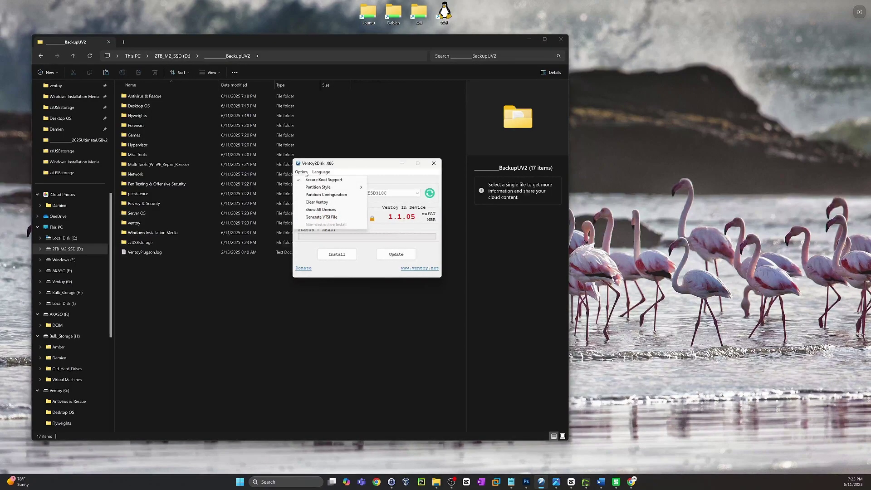
mouse_move(336, 187)
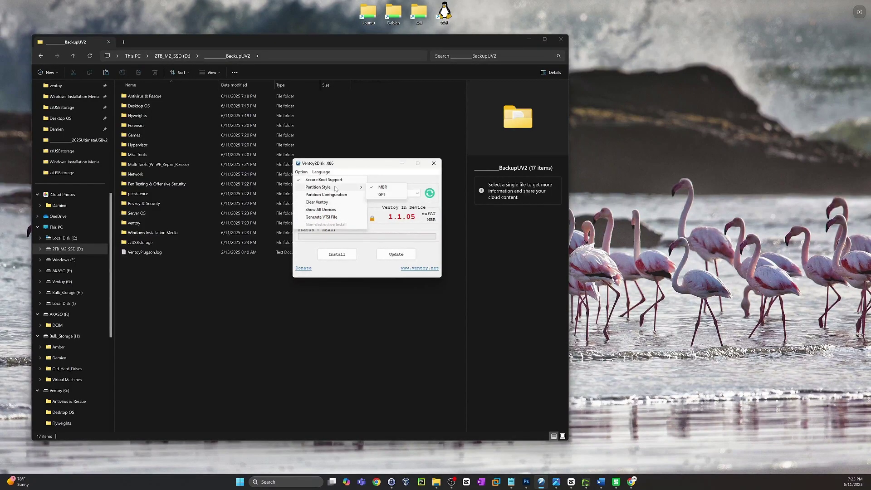
left_click(381, 195)
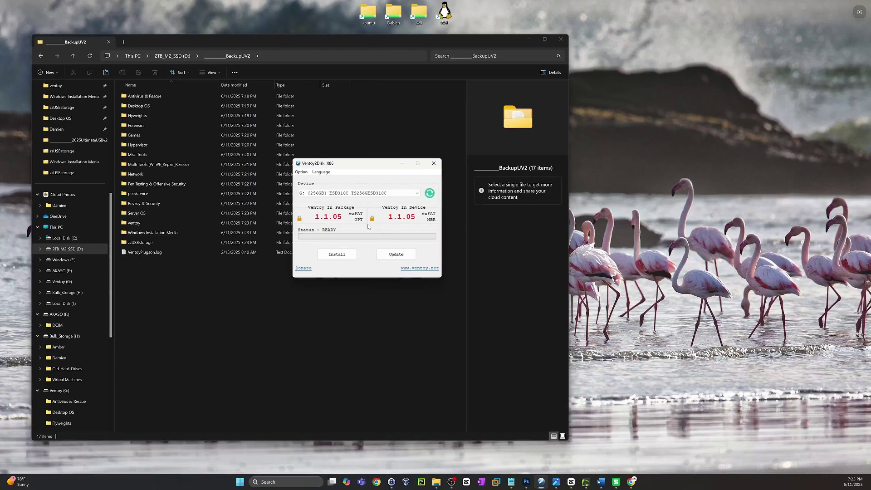
Step: Install Ventoy 1.1.05 on the 256 GB device, accepting the YES confirmation and format warnings
left_click(348, 255)
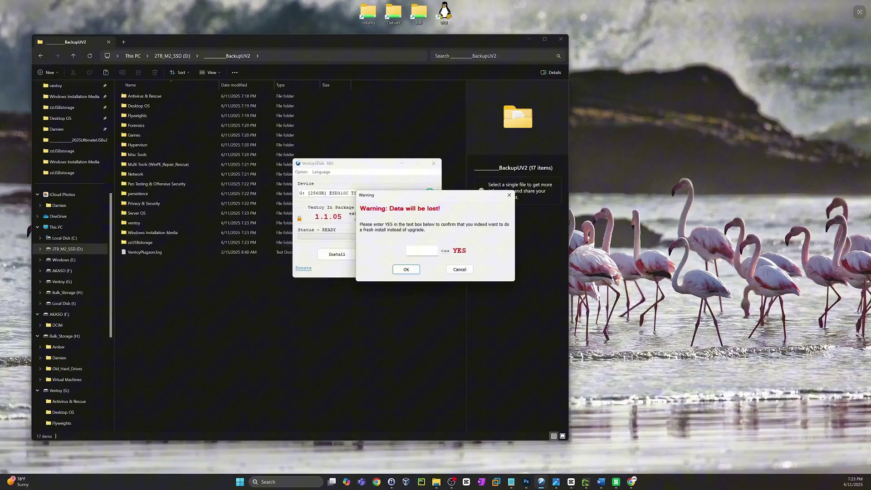
left_click(422, 250)
type("YES")
left_click(414, 269)
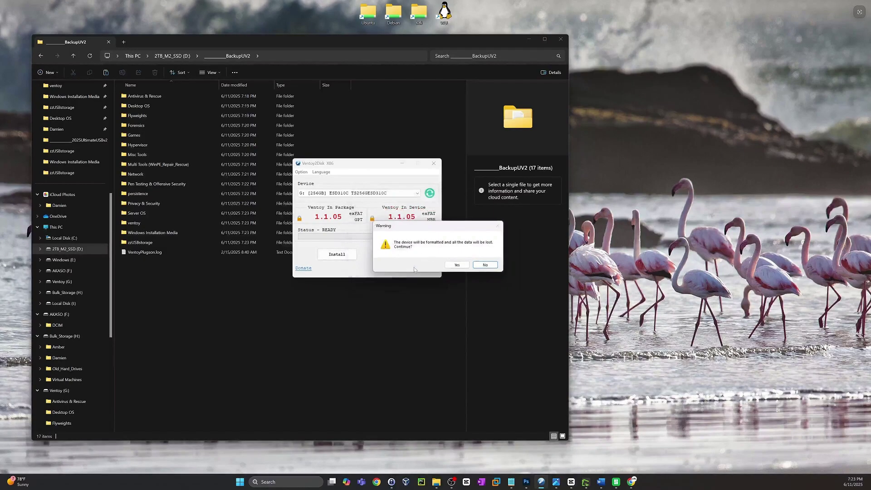
left_click(457, 265)
left_click(463, 265)
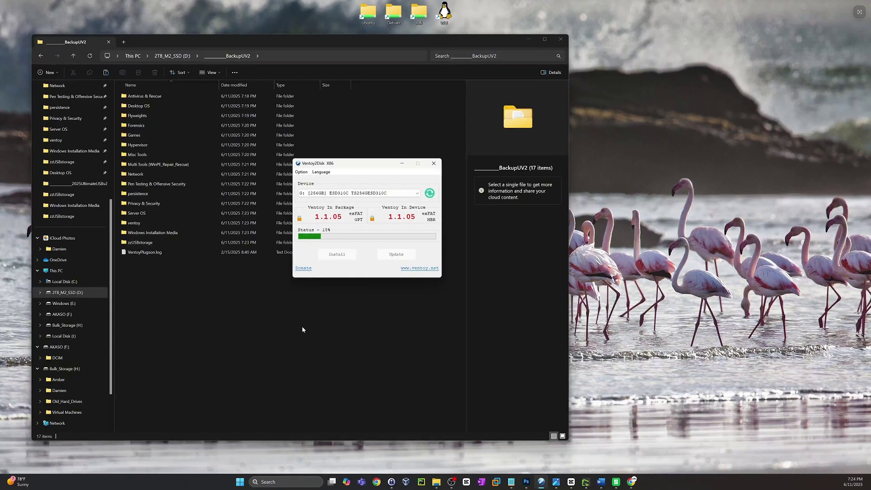
left_click(476, 271)
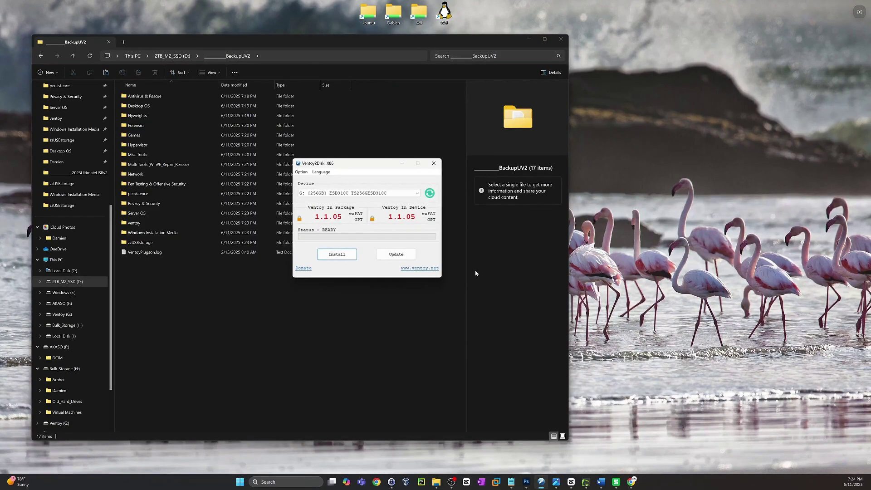
Step: Close Ventoy2Disk and open the empty Ventoy (G:) drive in a separate Explorer window
left_click(433, 164)
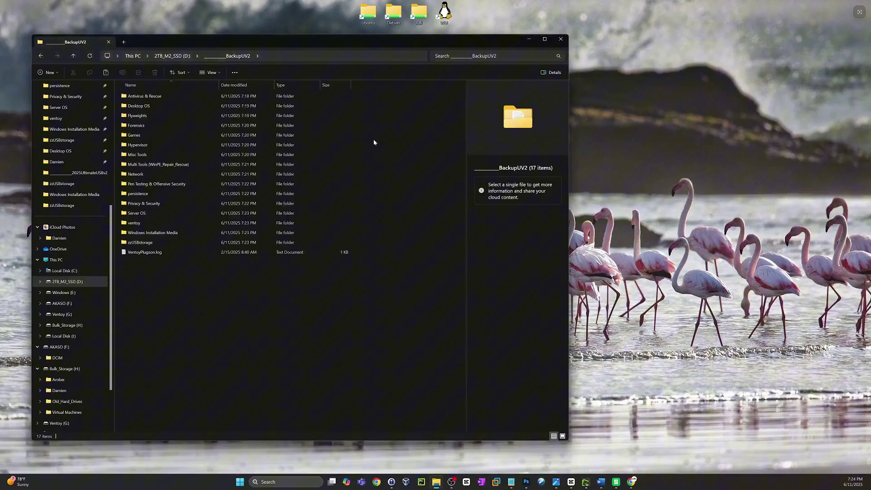
left_click(124, 42)
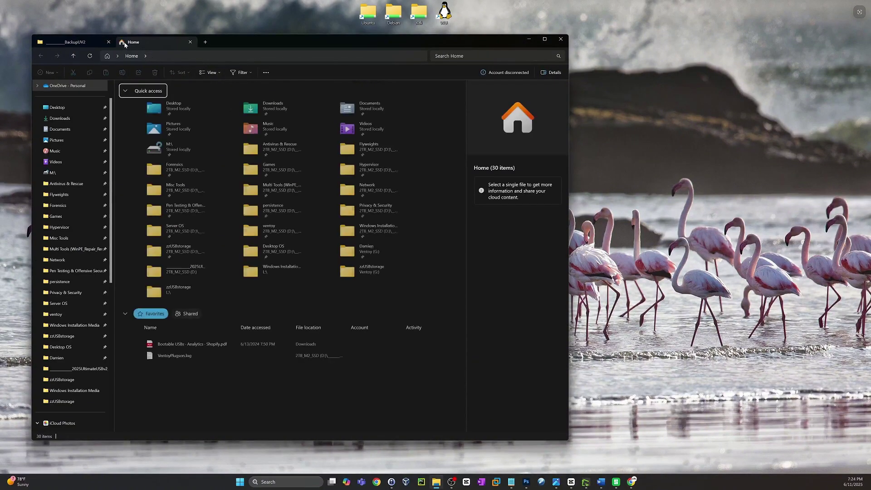
left_click_drag(136, 42, 623, 97)
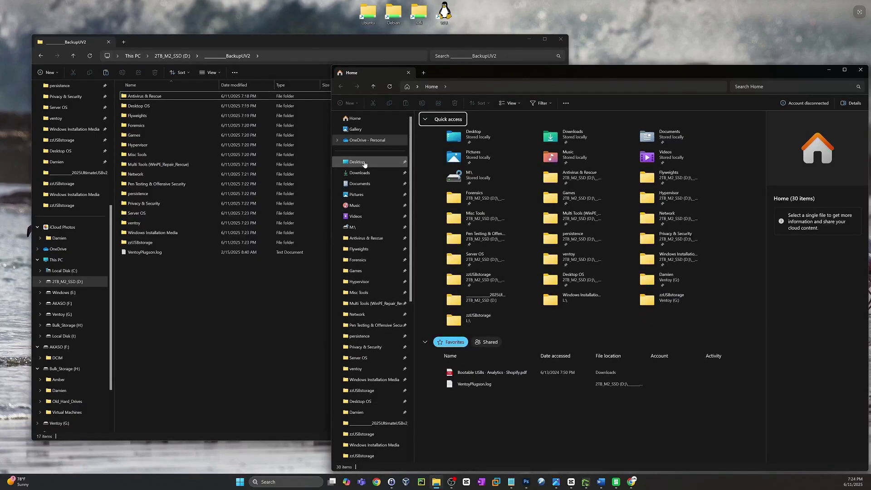
scroll(365, 164, "down", 2)
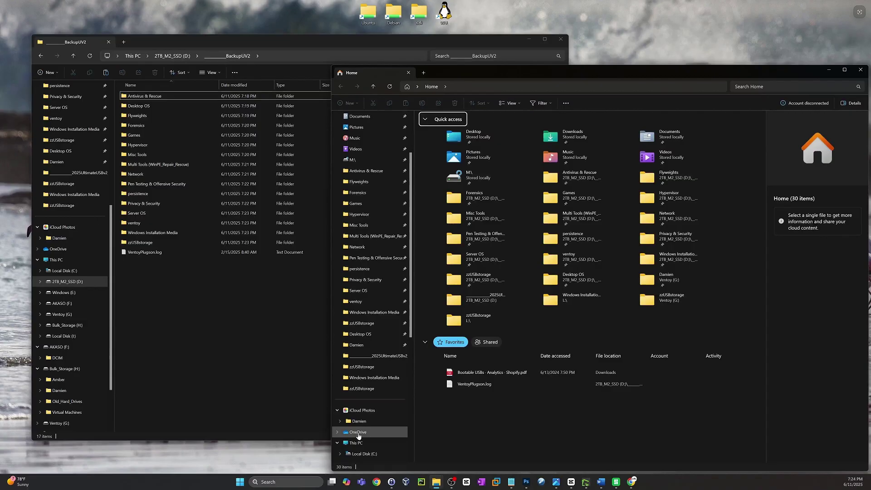
left_click(368, 444)
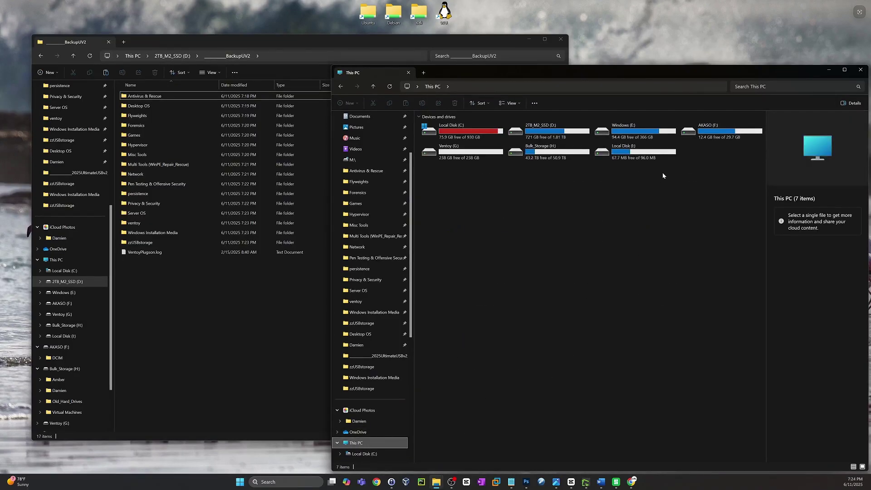
left_click(476, 151)
double_click(468, 156)
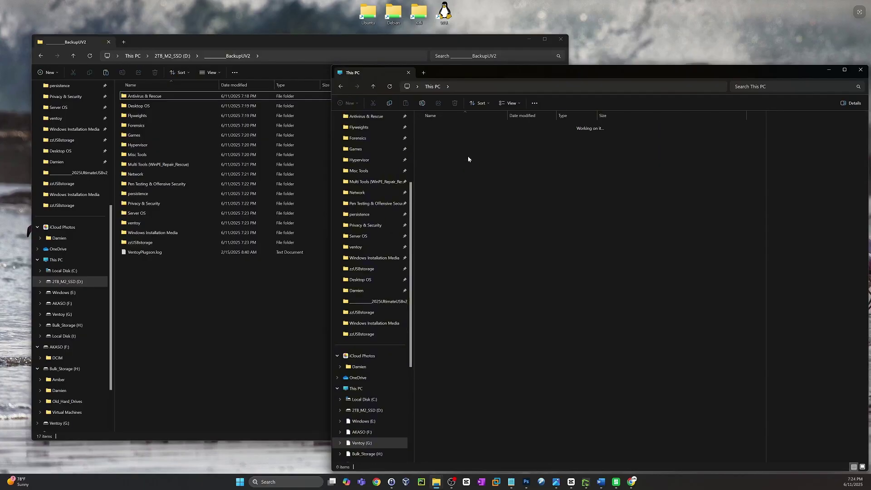
Step: Move all 17 BackupUV2 items onto the Ventoy (G:) drive
left_click(255, 361)
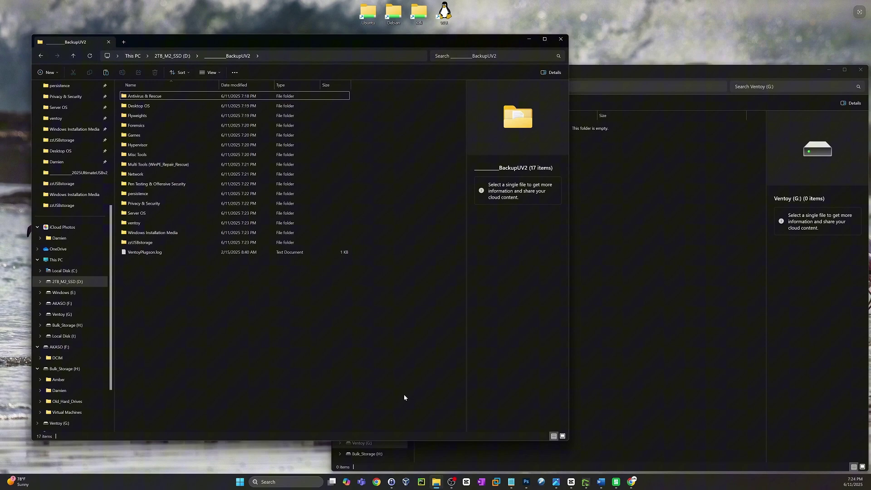
left_click_drag(412, 329, 122, 93)
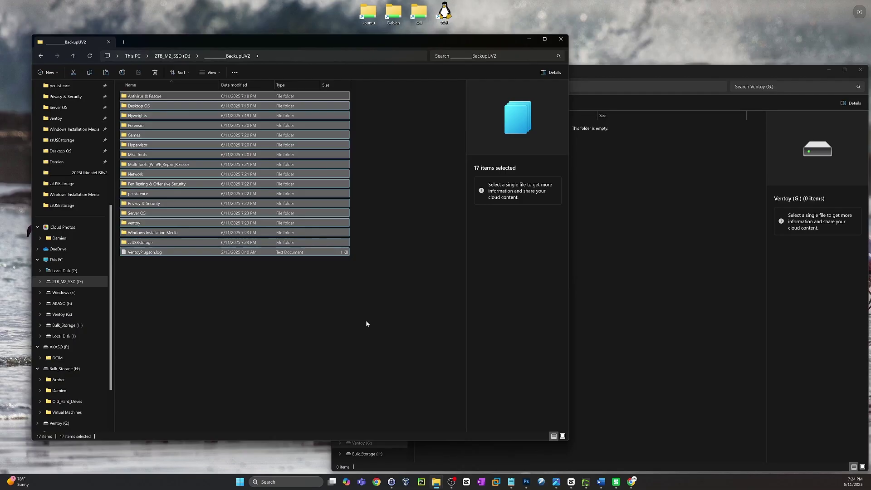
left_click(625, 273)
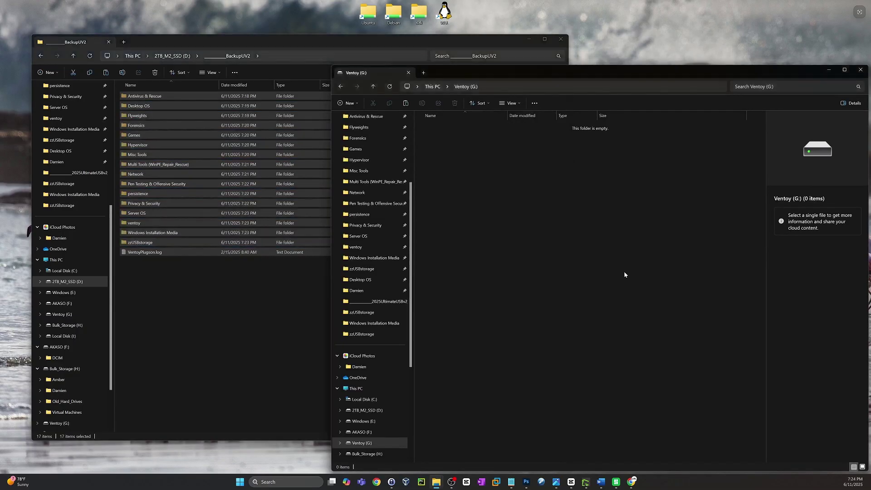
key("ctrl+v")
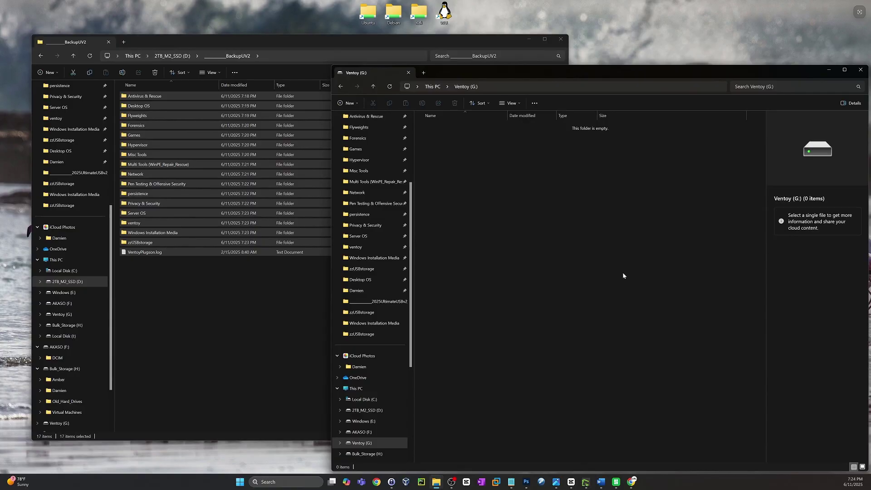